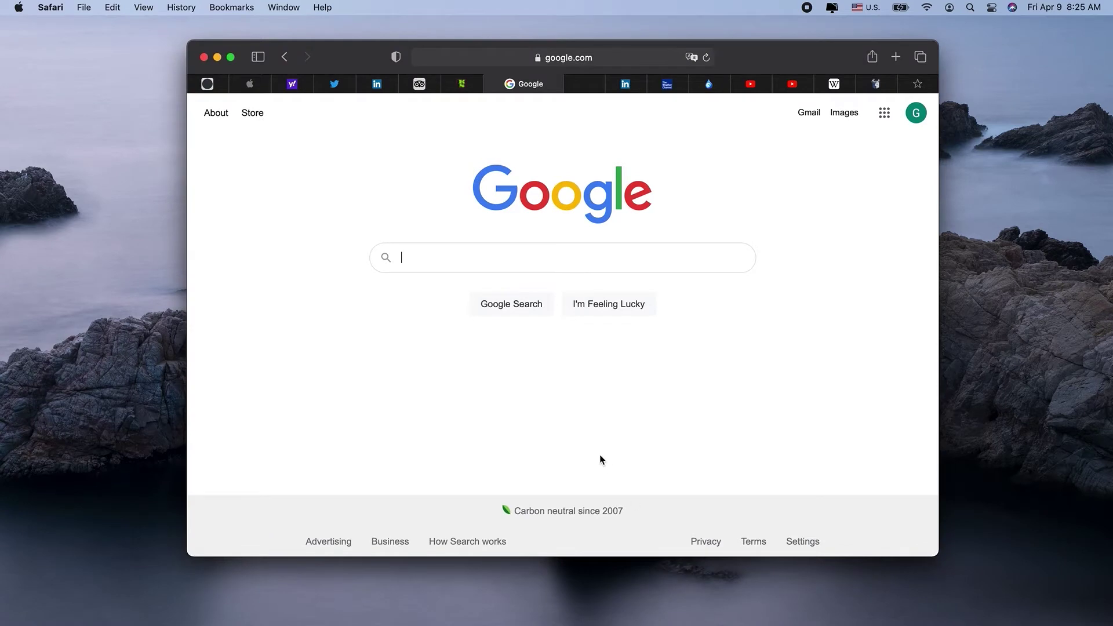
# Switch to the unlabelled tab beside the Google tab to check whether its page loads
pyautogui.click(583, 84)
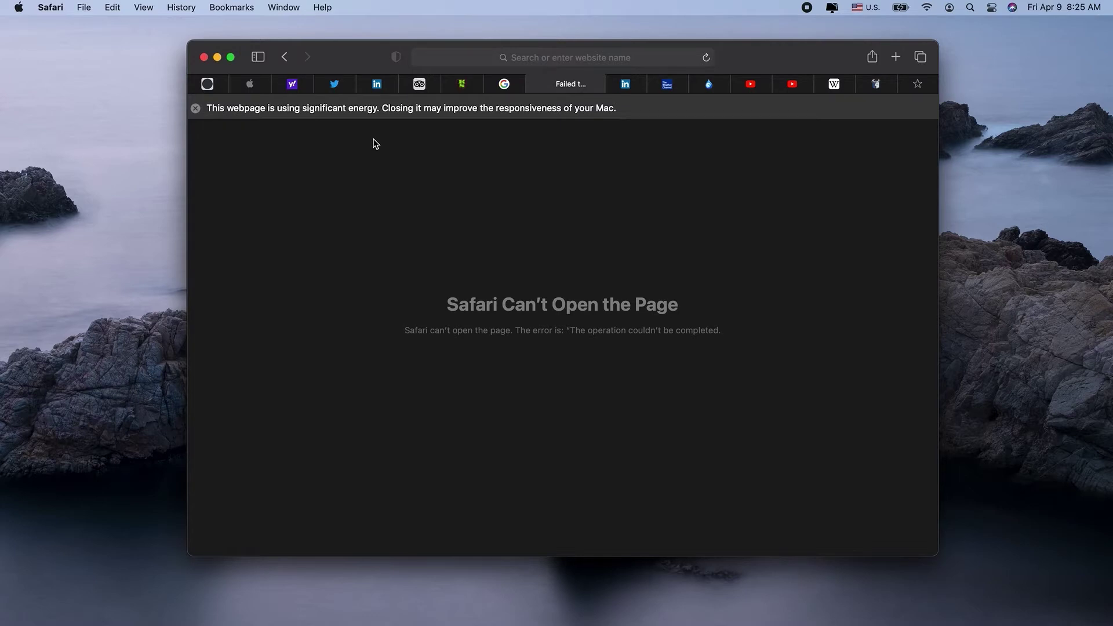
pyautogui.press('super+shift+w')
# Enable the option to show the Develop menu in Safari's advanced preferences
pyautogui.click(52, 9)
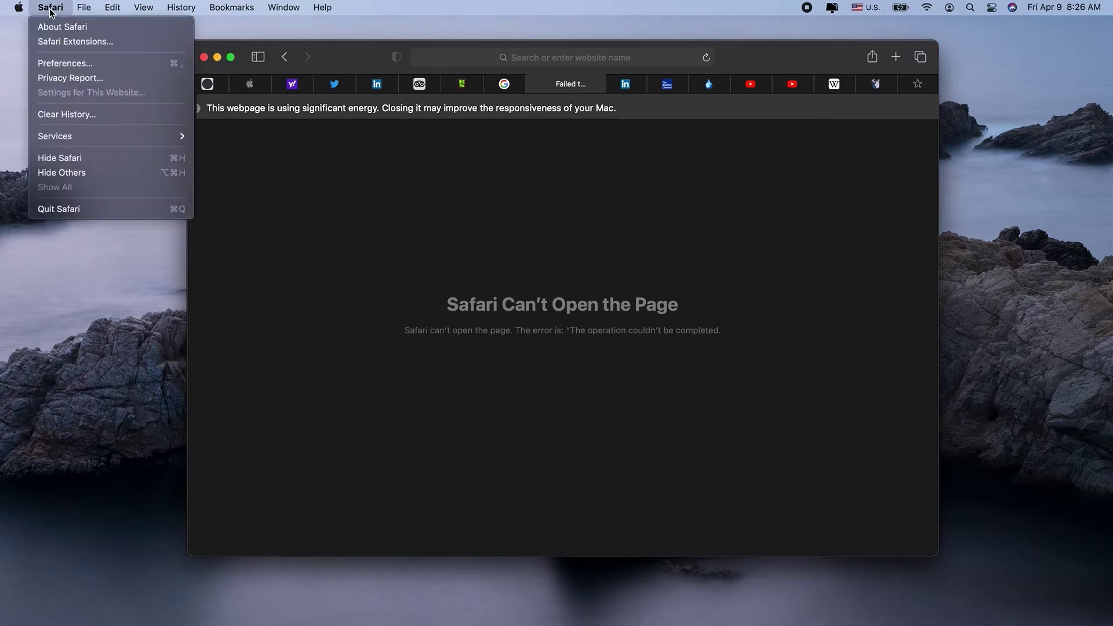
pyautogui.click(70, 64)
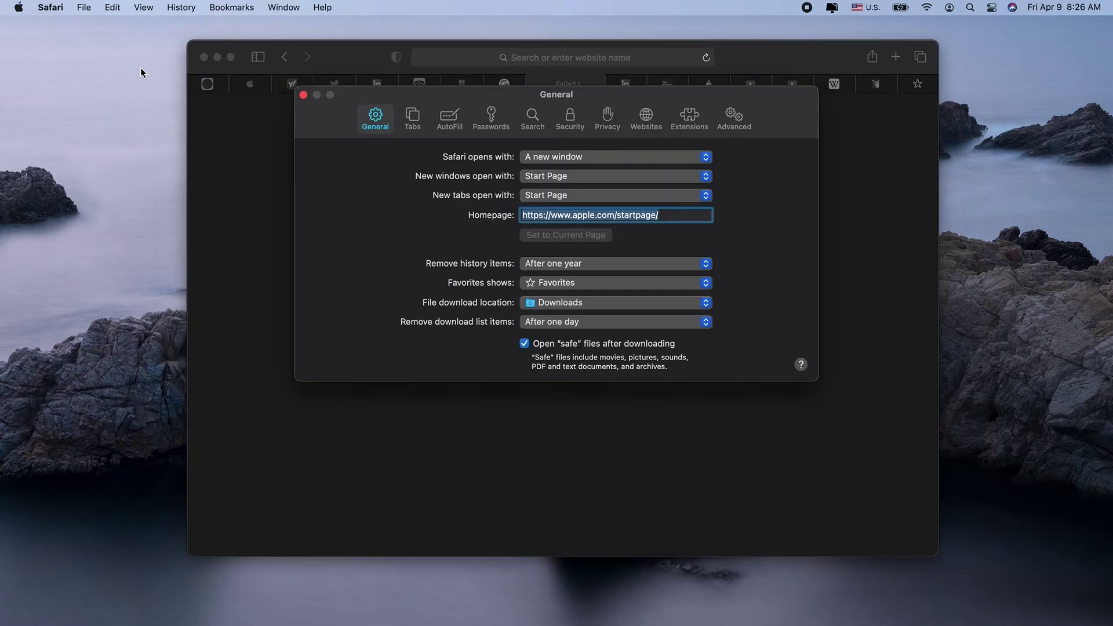
pyautogui.click(739, 122)
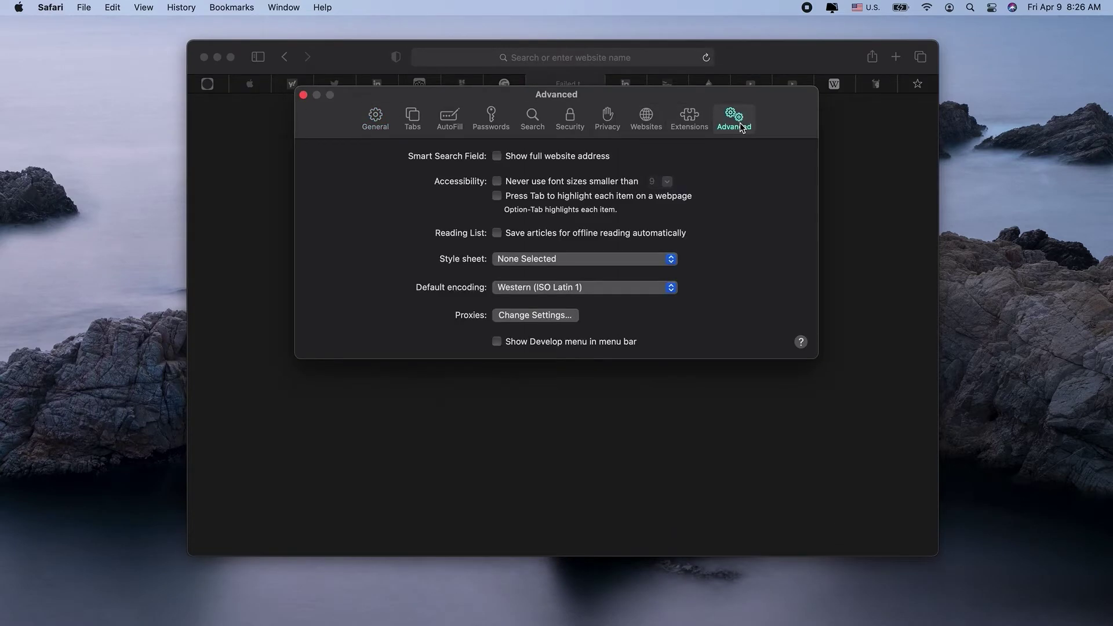
pyautogui.click(497, 341)
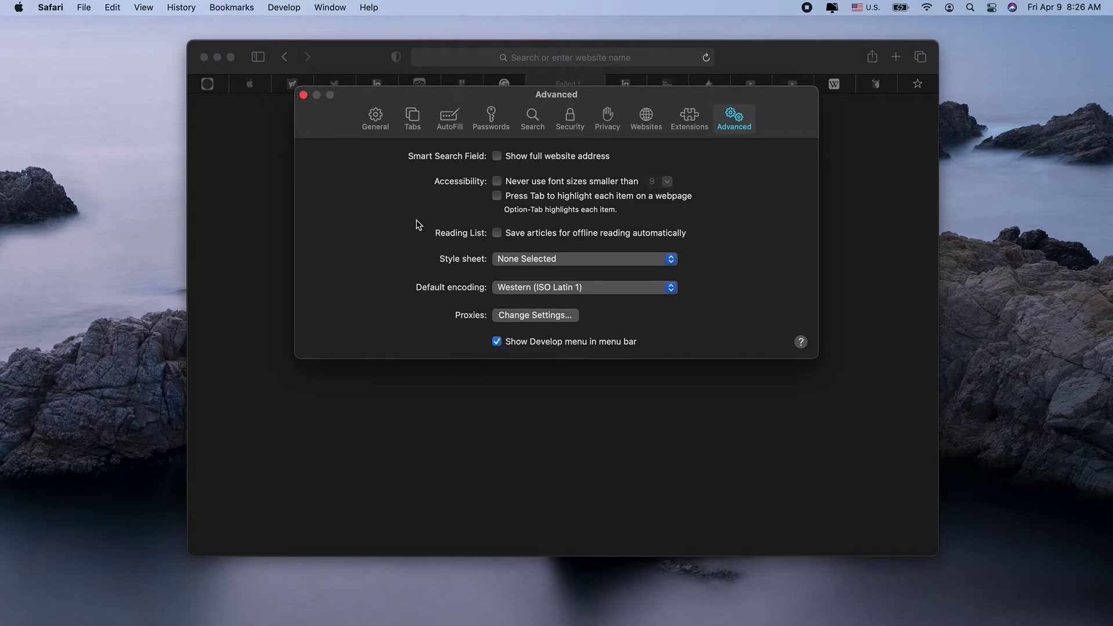
# Empty Safari's caches, close the preferences and quit the browser
pyautogui.click(281, 8)
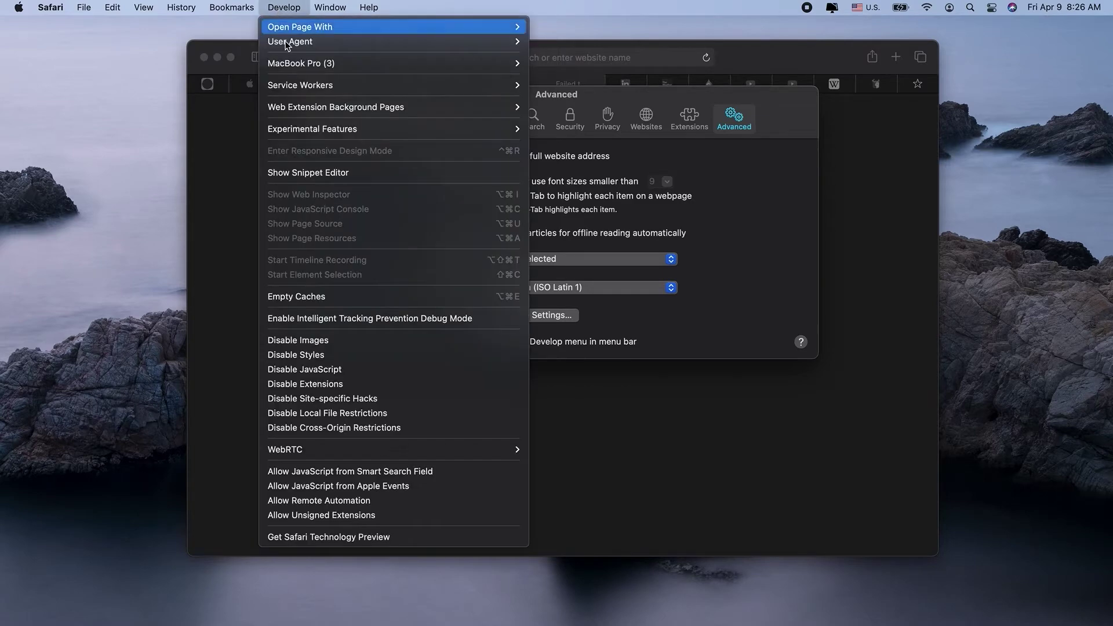
pyautogui.click(323, 299)
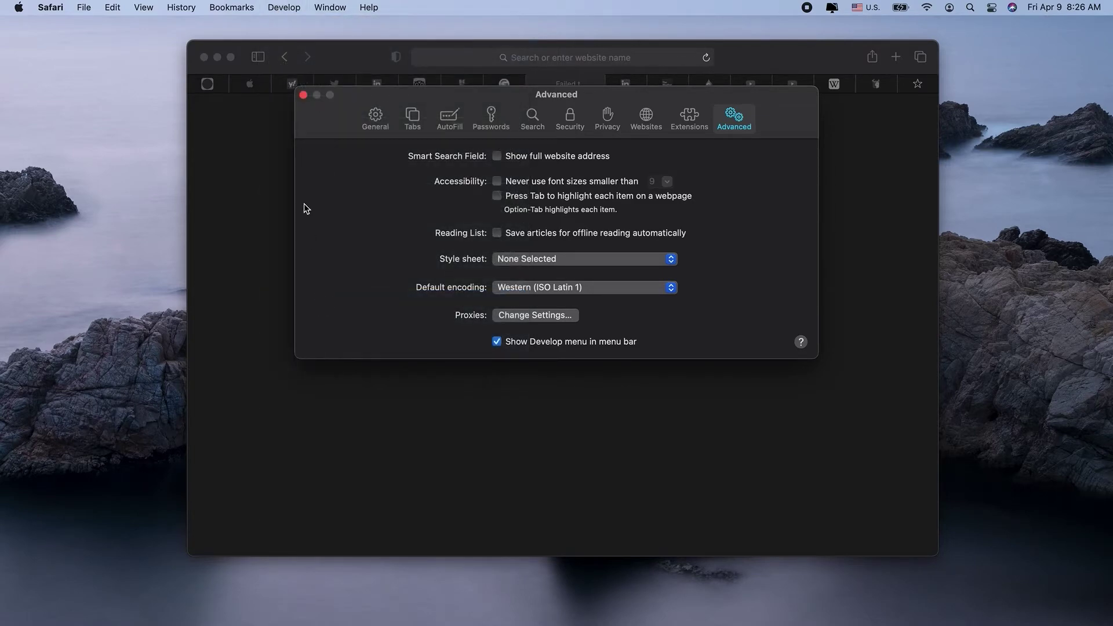
pyautogui.click(303, 95)
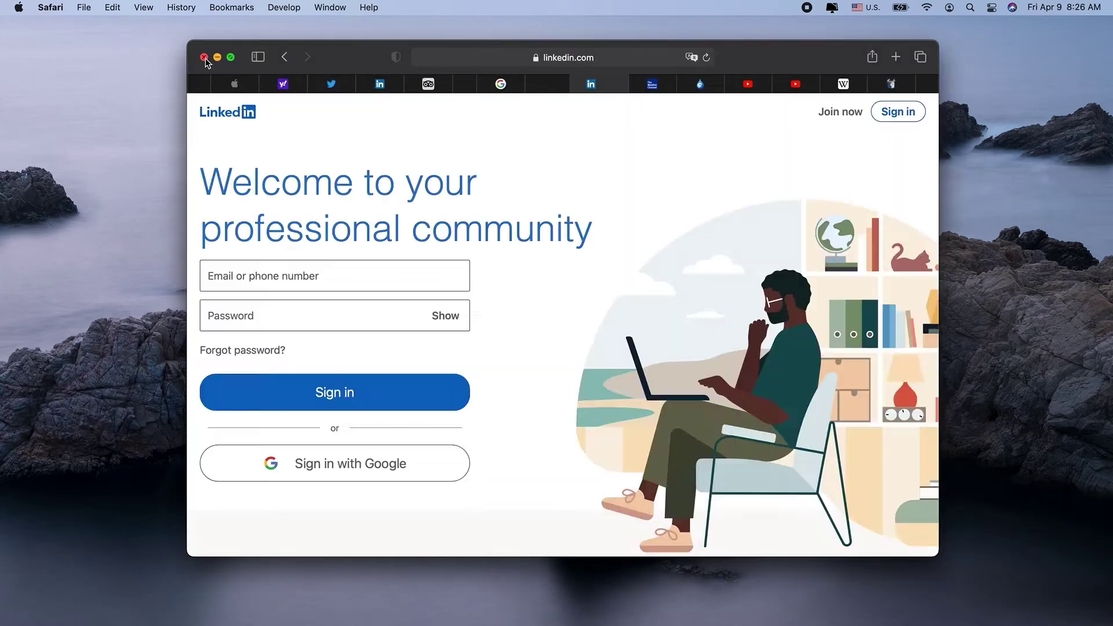
pyautogui.click(204, 57)
pyautogui.press('super+q')
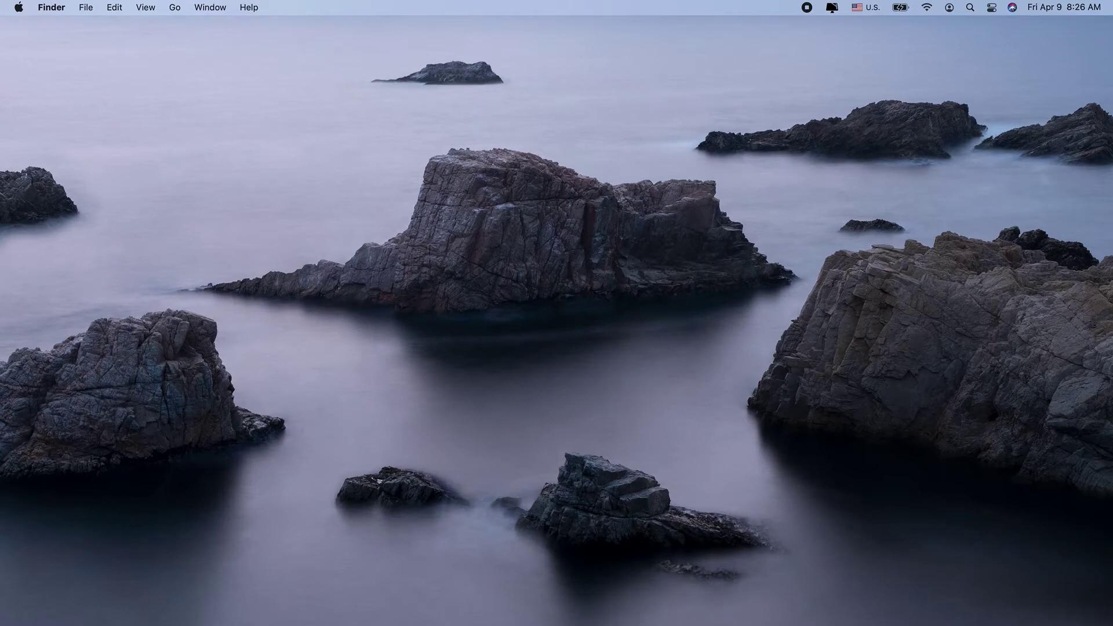
# Switch to CleanMyMac X, scan the Mac for System Junk and clean the smart-selected files
pyautogui.press('super+Tab')
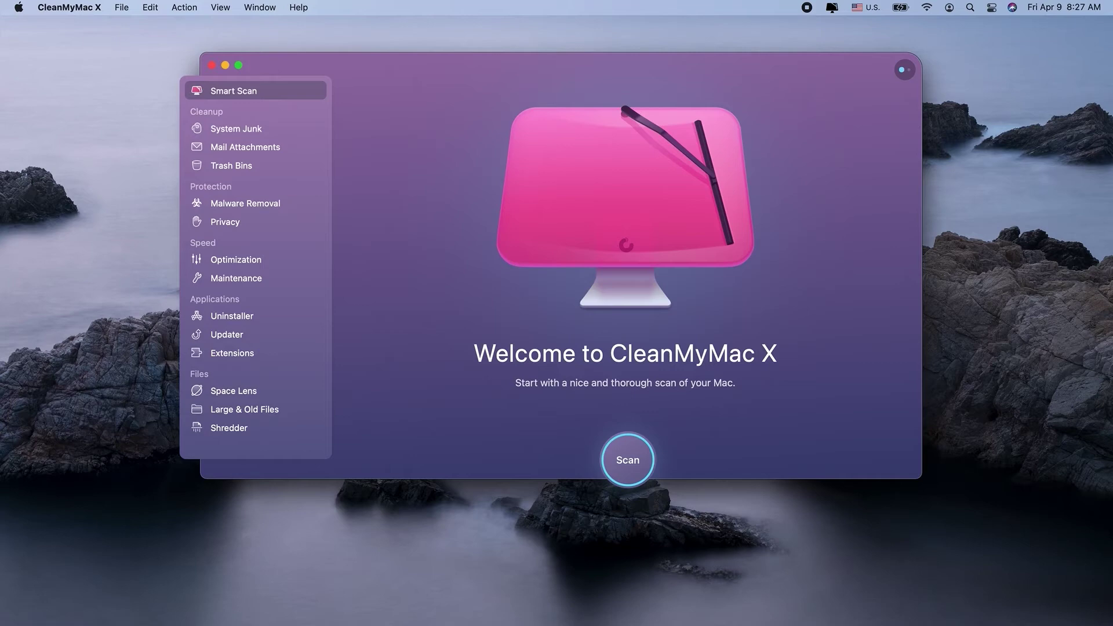
pyautogui.click(242, 125)
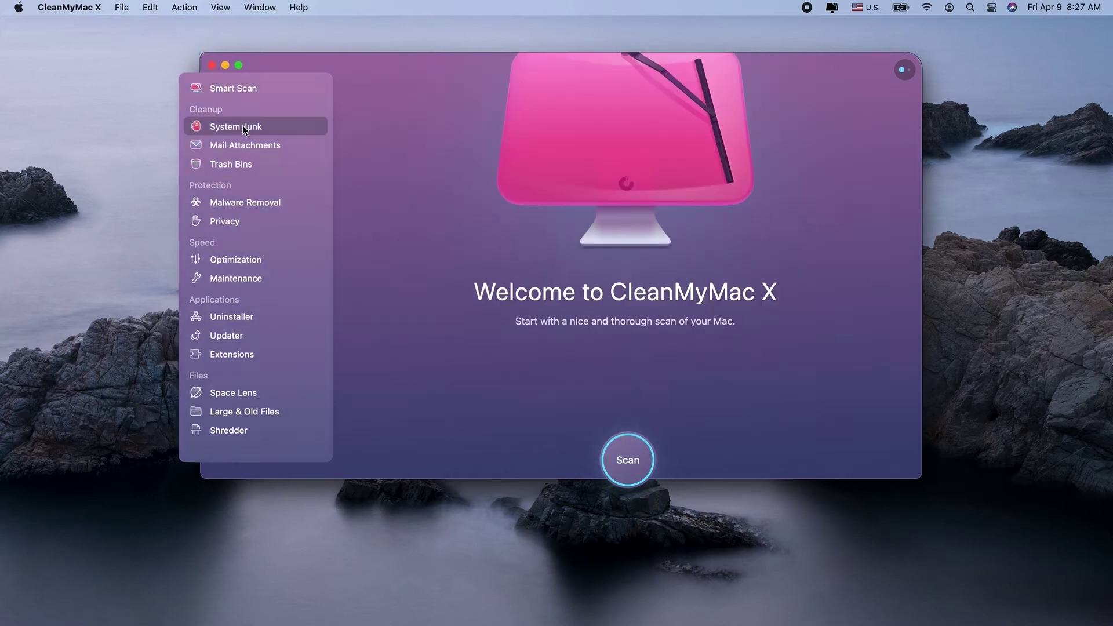
pyautogui.click(627, 460)
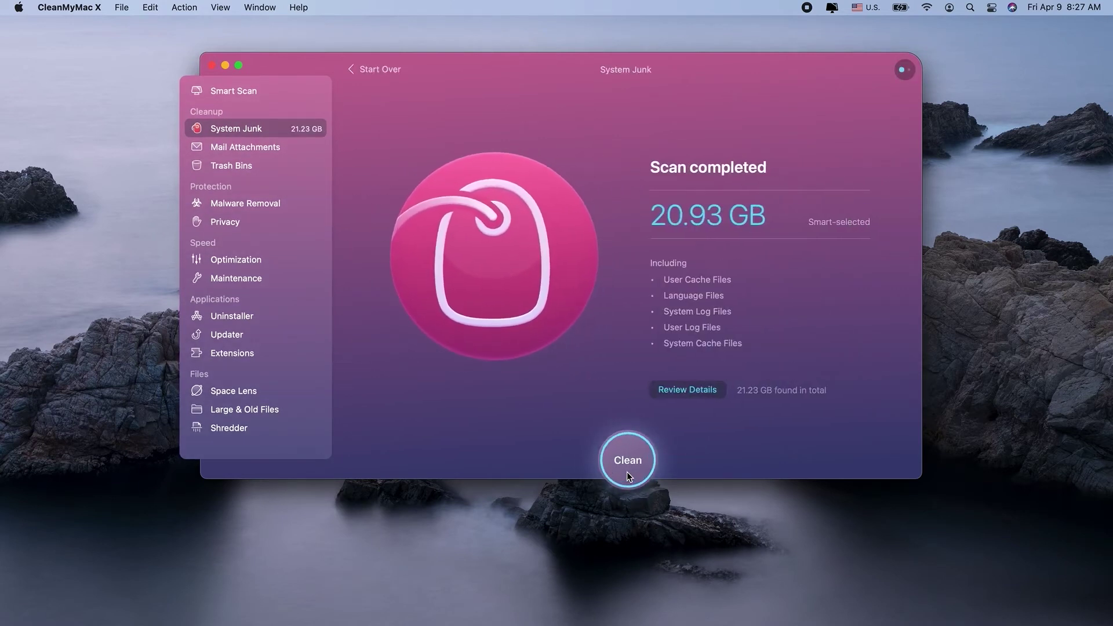
pyautogui.click(627, 461)
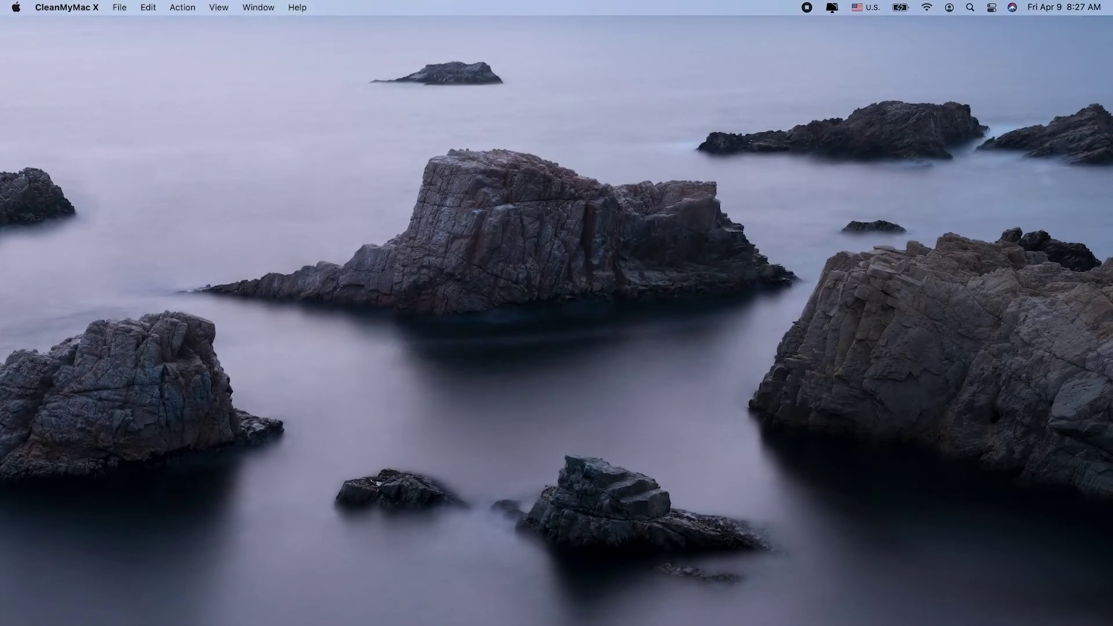
# Switch to Safari and open the Extensions section of its preferences
pyautogui.click(405, 616)
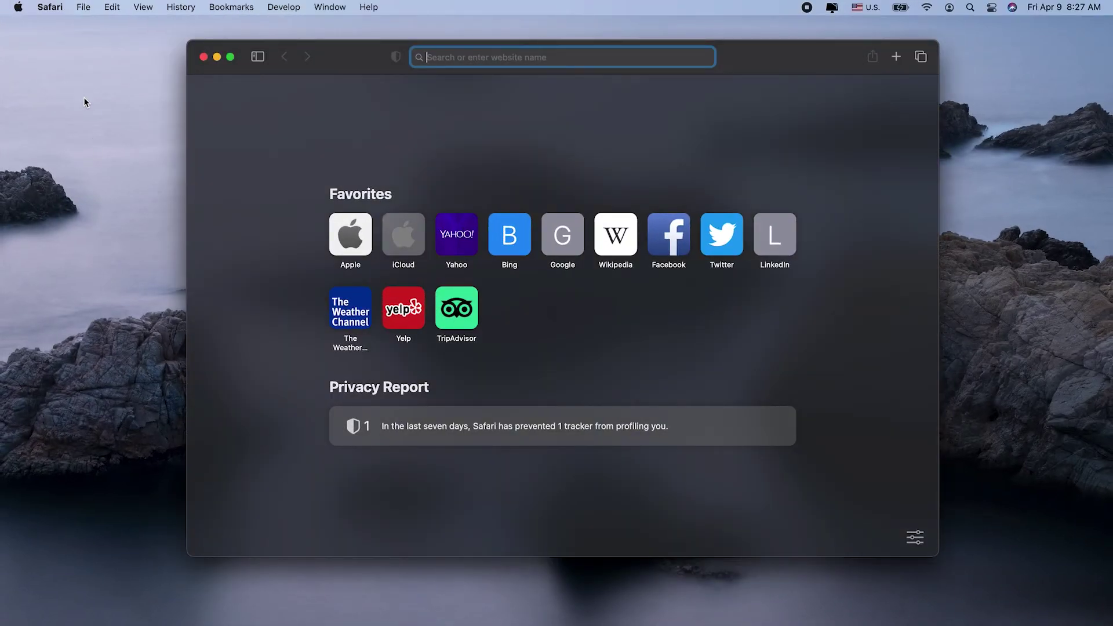
pyautogui.click(52, 7)
pyautogui.click(59, 68)
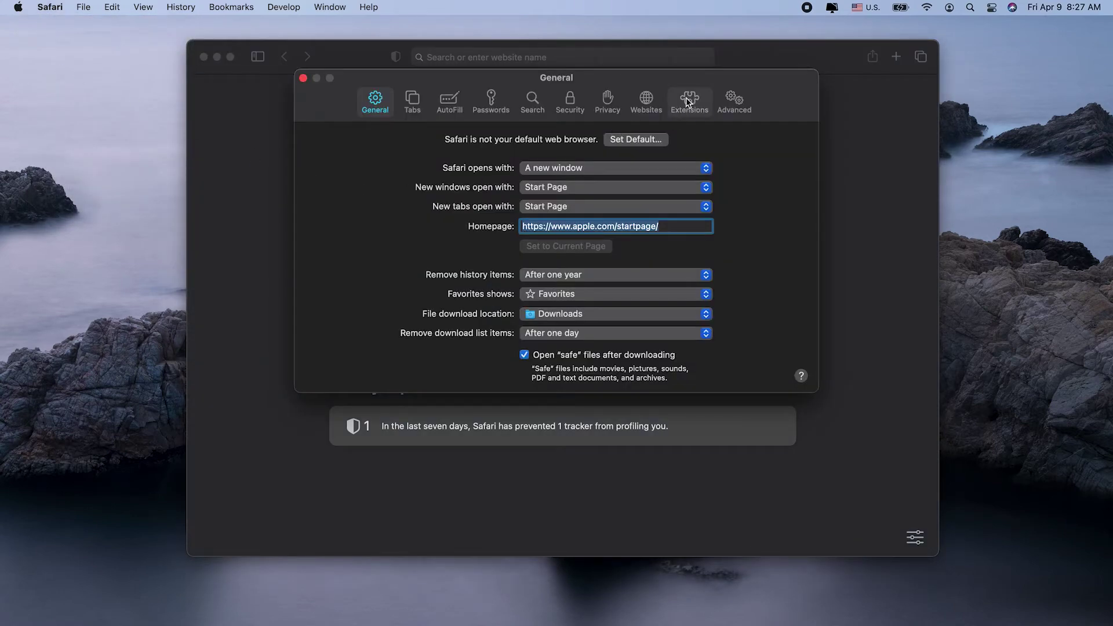
pyautogui.click(686, 99)
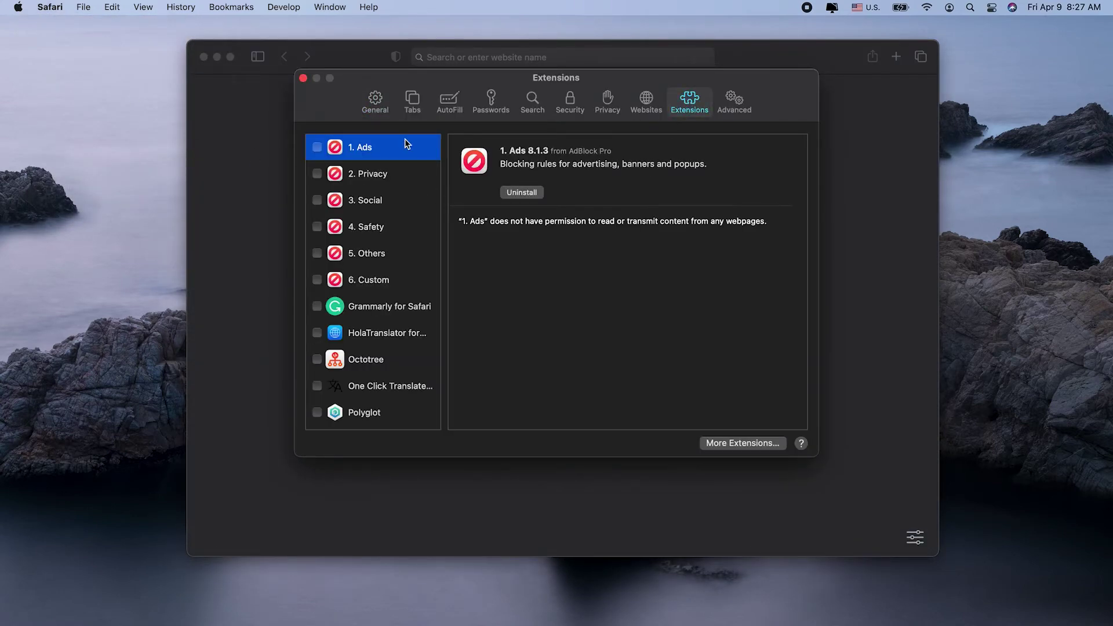
# Uninstall the "1. Ads" extension by moving the AdBlock Pro application to the Trash, and put the open windows away
pyautogui.click(522, 192)
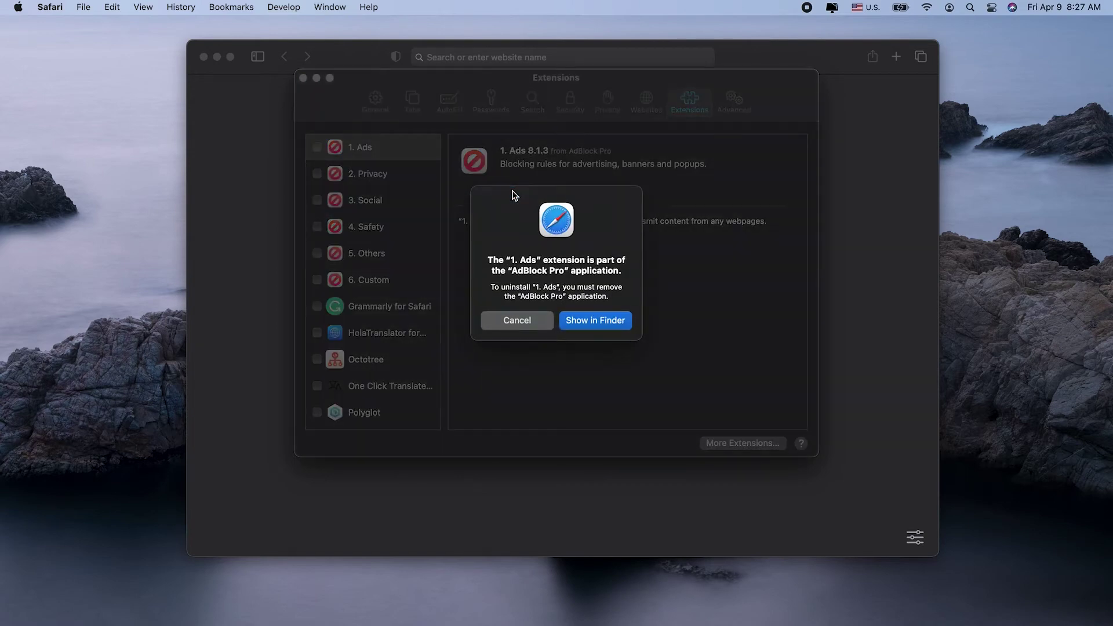
pyautogui.click(588, 323)
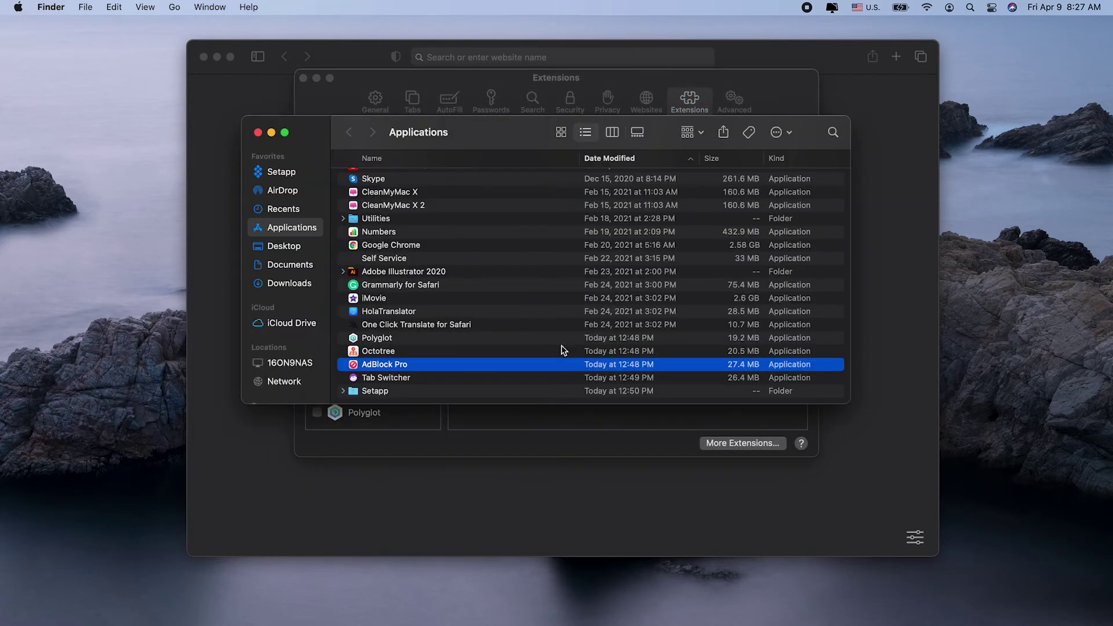
pyautogui.rightClick(435, 364)
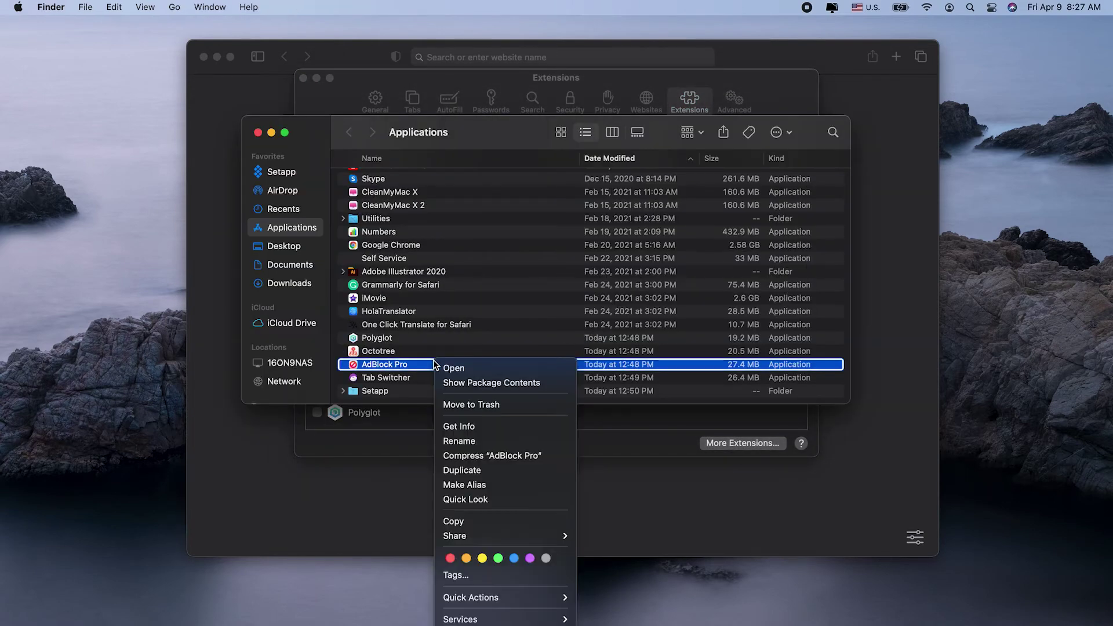
pyautogui.click(459, 404)
pyautogui.click(258, 132)
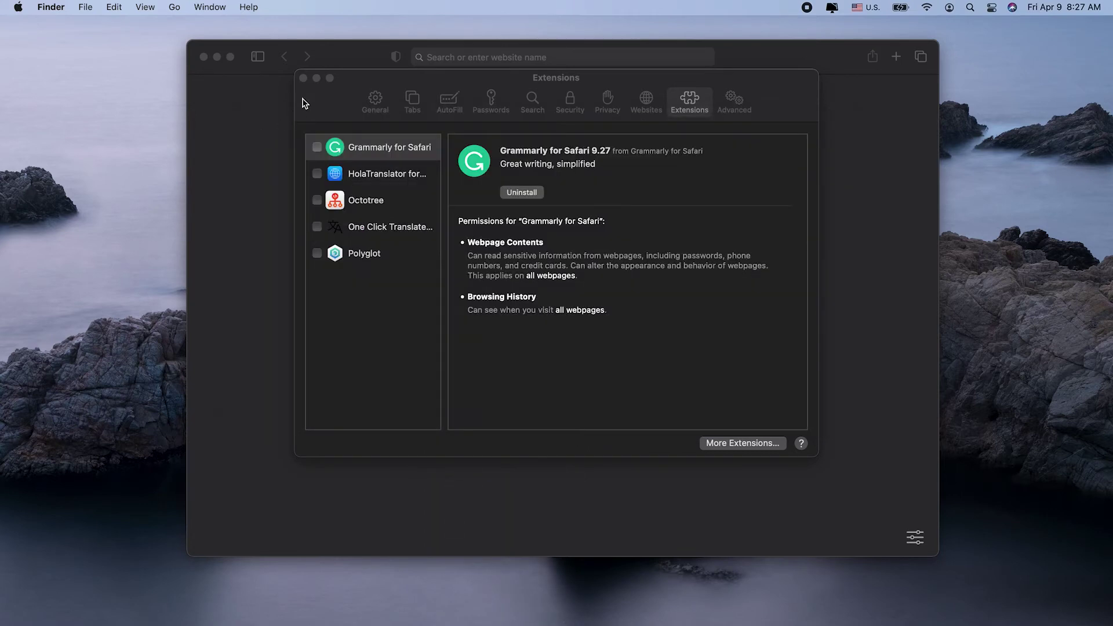
pyautogui.click(302, 78)
pyautogui.click(216, 57)
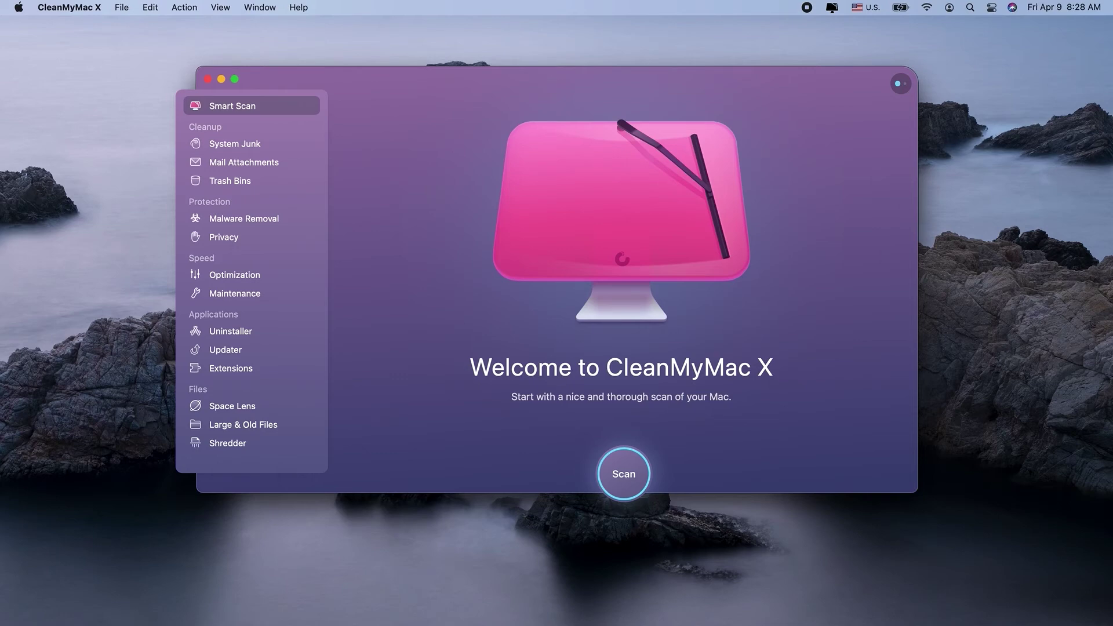
# Run the Free Up RAM maintenance task in CleanMyMac X
pyautogui.click(253, 294)
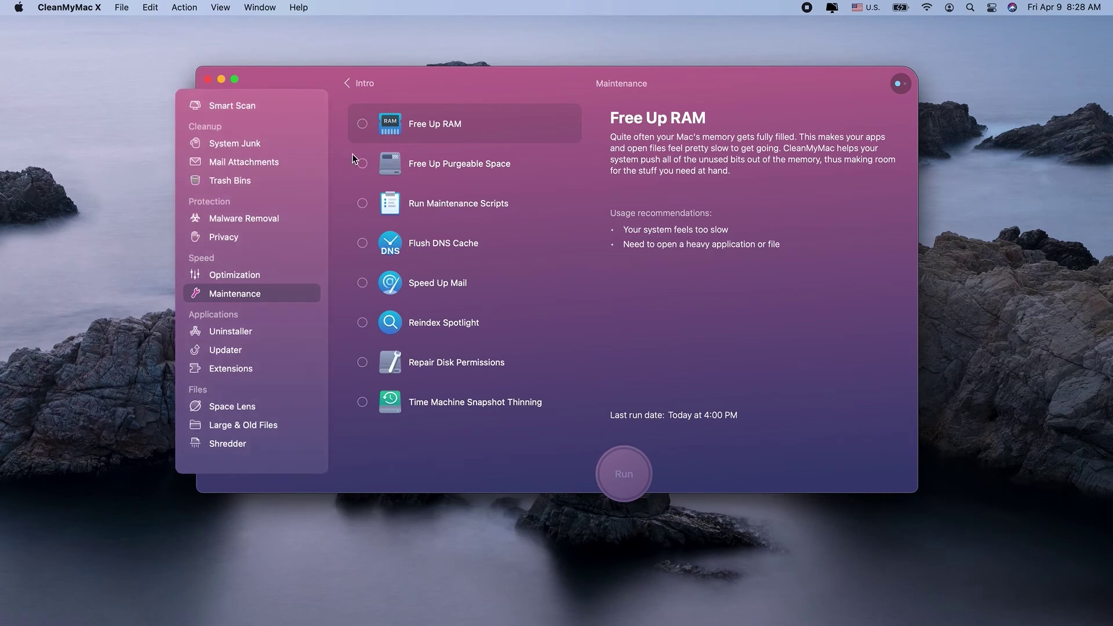
pyautogui.click(362, 124)
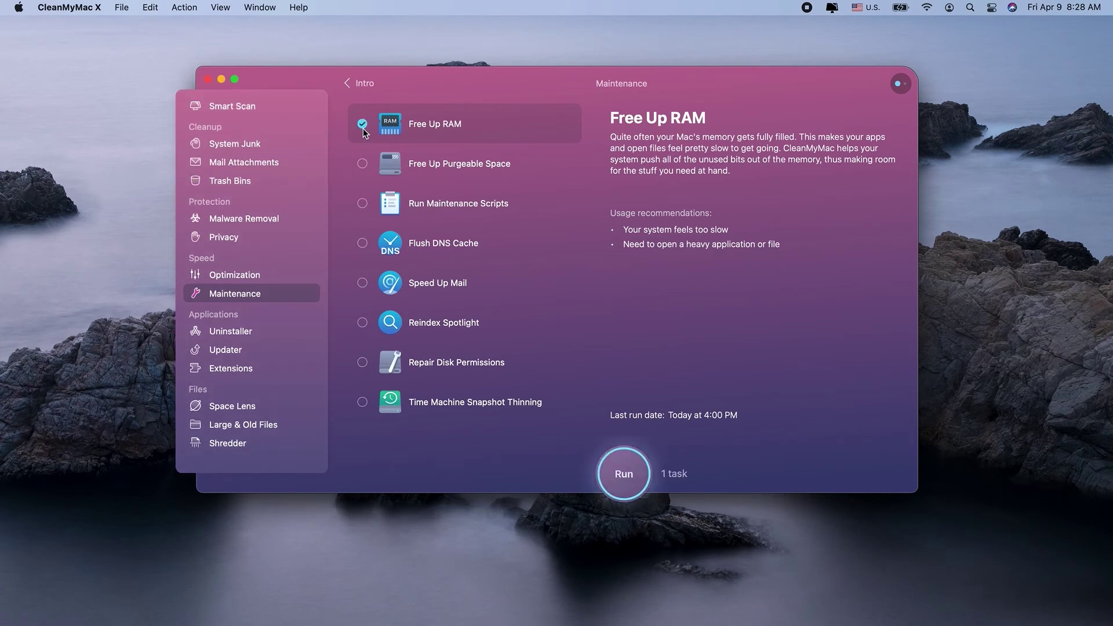
pyautogui.click(624, 488)
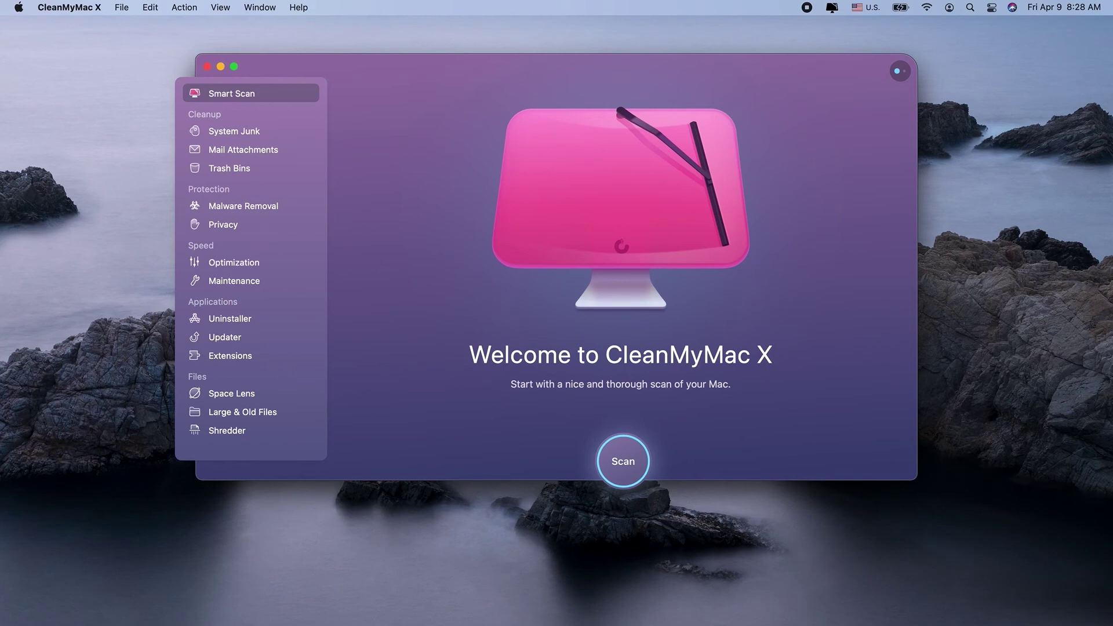
# Quit firefox from the Heavy Consumers among the Optimization items and minimize the CleanMyMac X window
pyautogui.click(237, 264)
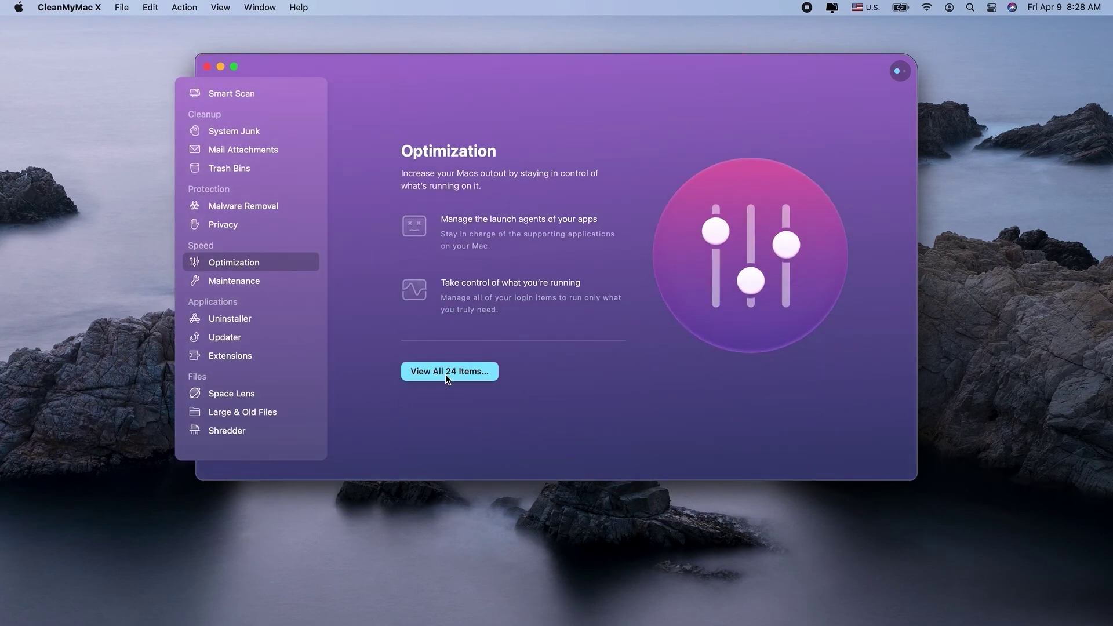
pyautogui.click(446, 376)
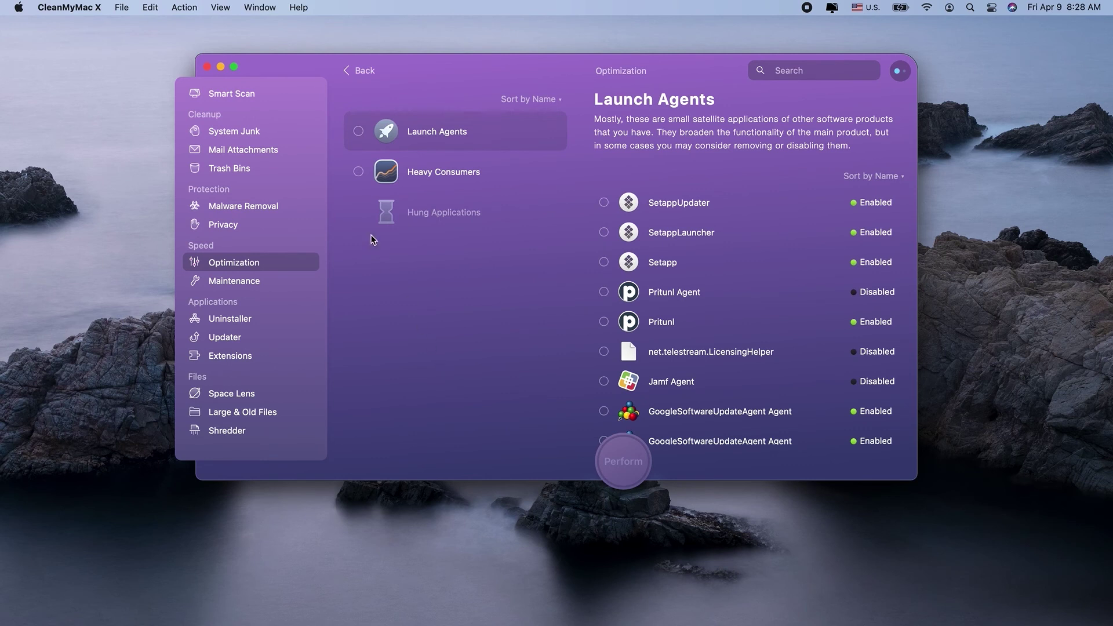
pyautogui.click(359, 173)
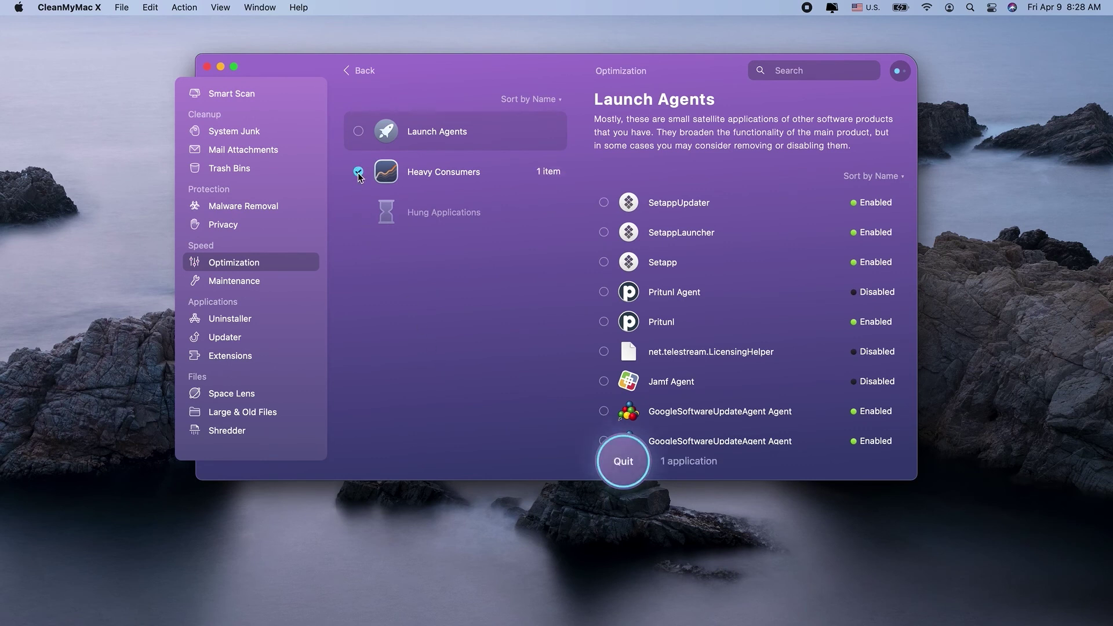
pyautogui.click(415, 175)
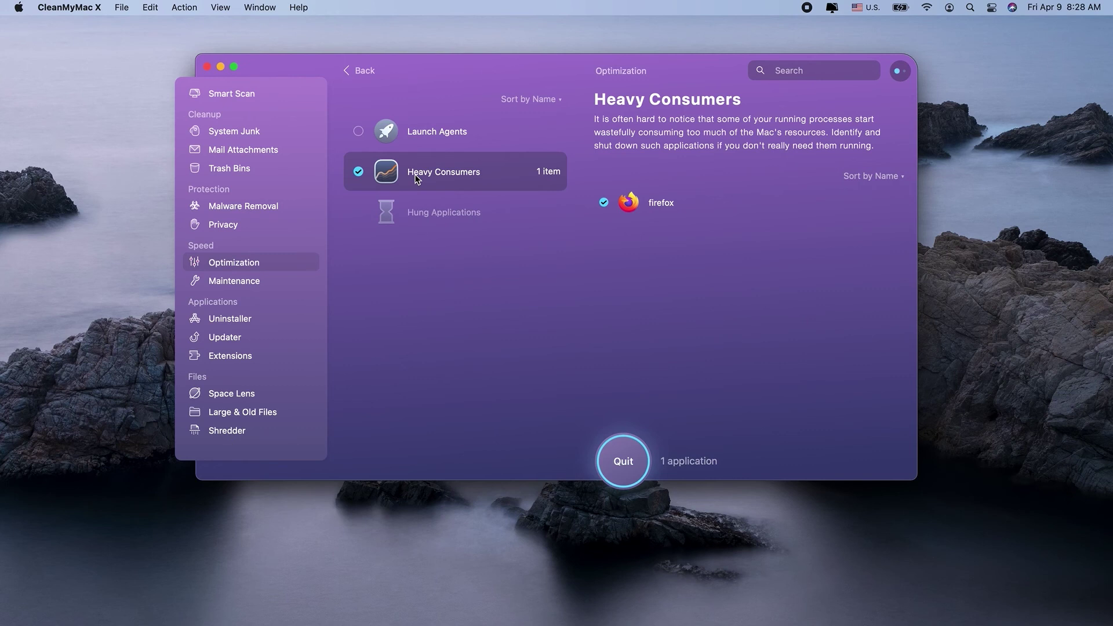
pyautogui.click(629, 474)
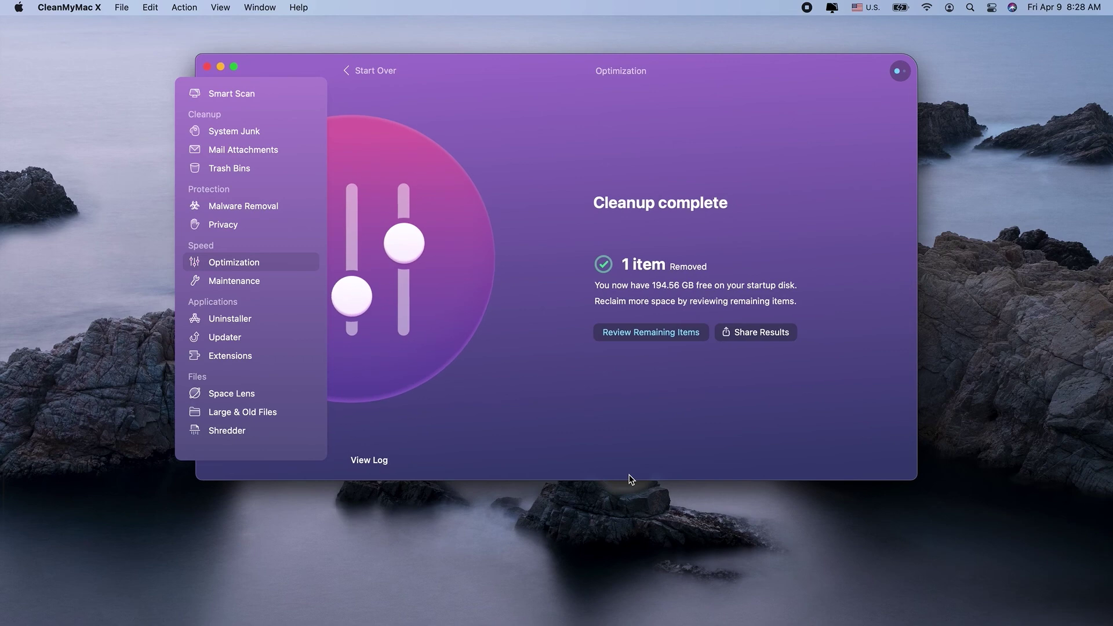
pyautogui.click(221, 66)
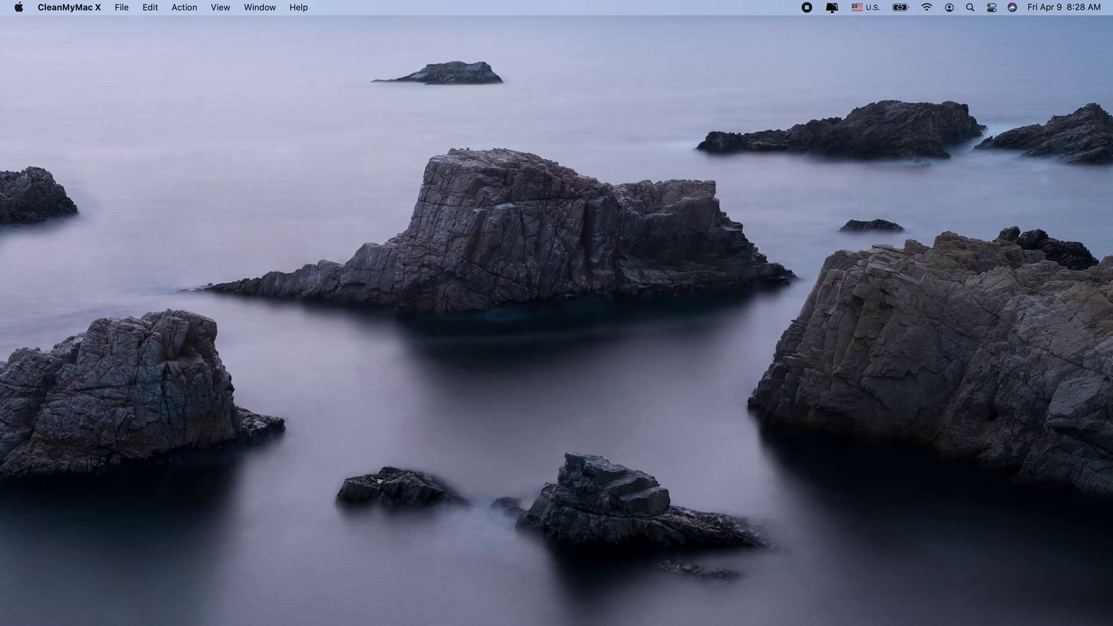